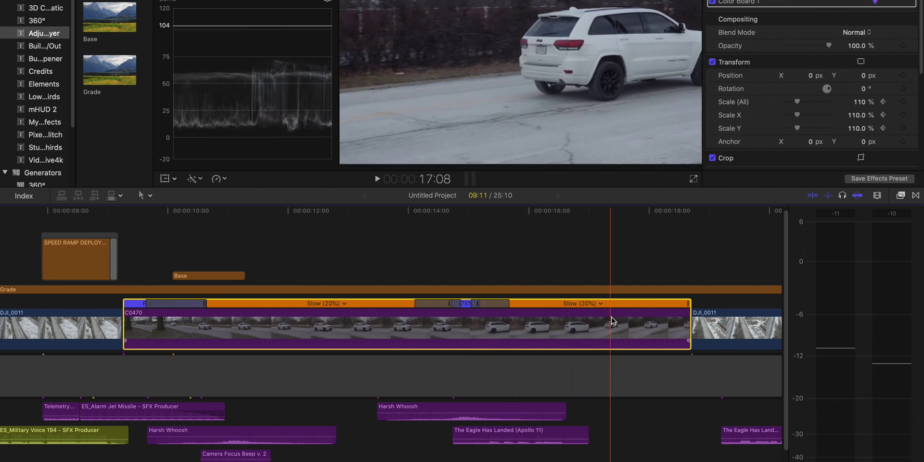
Paste a copy of C0470 into the empty timeline space after logo2 and select it.
key("super+minus")
key("super+minus")
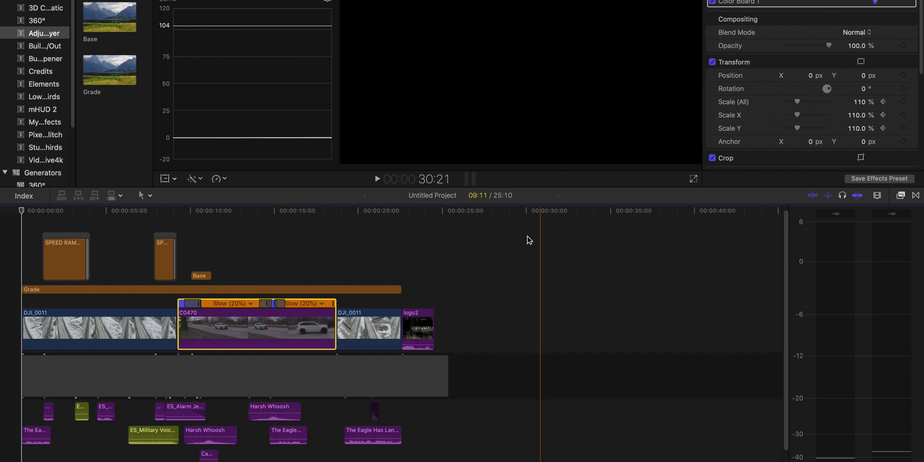
left_click(480, 224)
key("super+v")
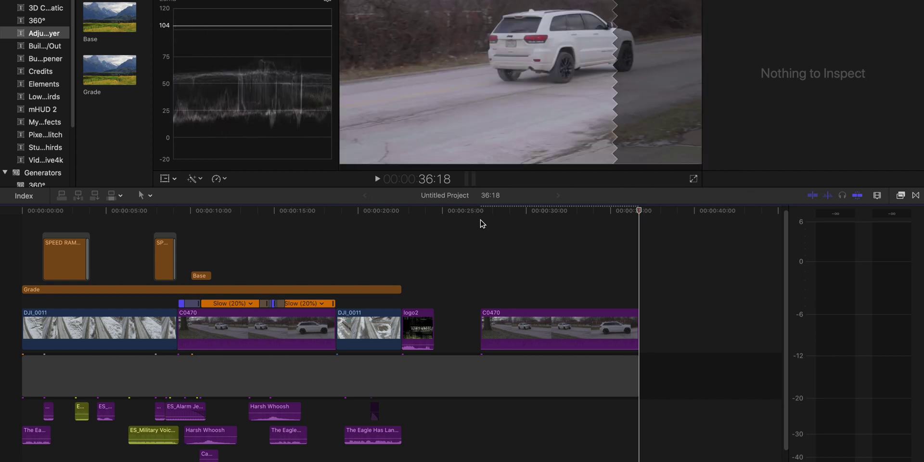
left_click(522, 328)
Reset the copy to Normal (100%) speed, then apply Automatic Speed to slow it.
left_click(224, 178)
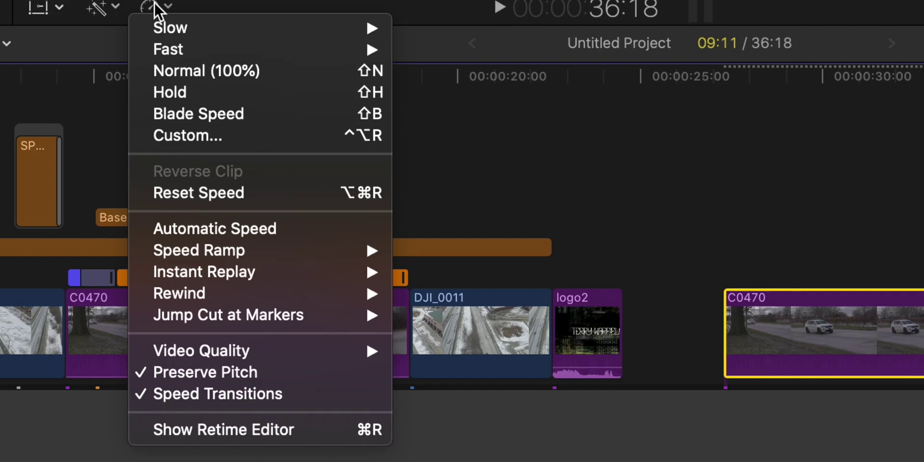
left_click(240, 264)
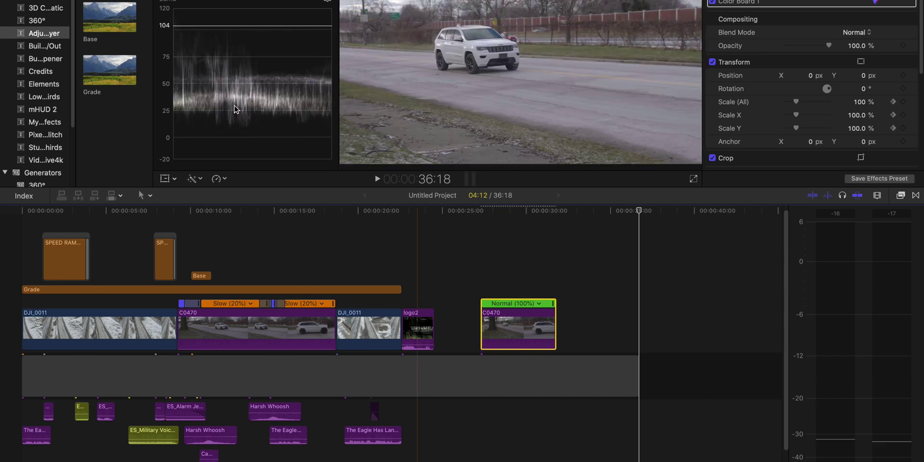
left_click(224, 178)
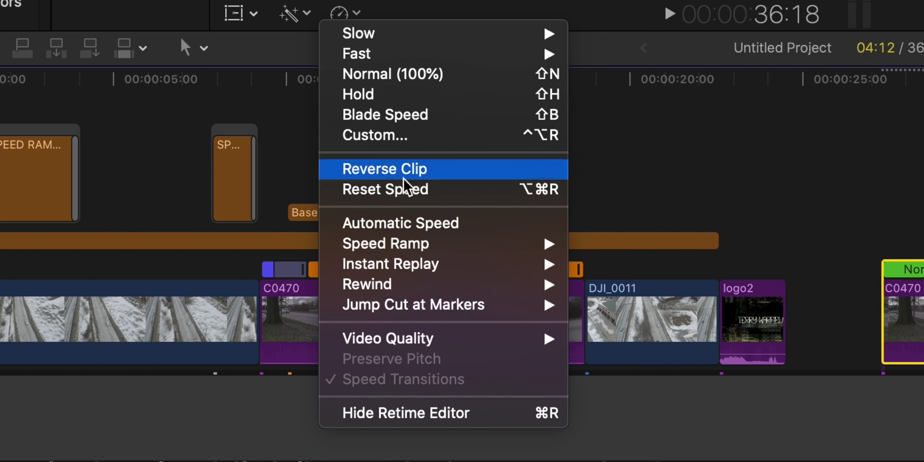
left_click(417, 225)
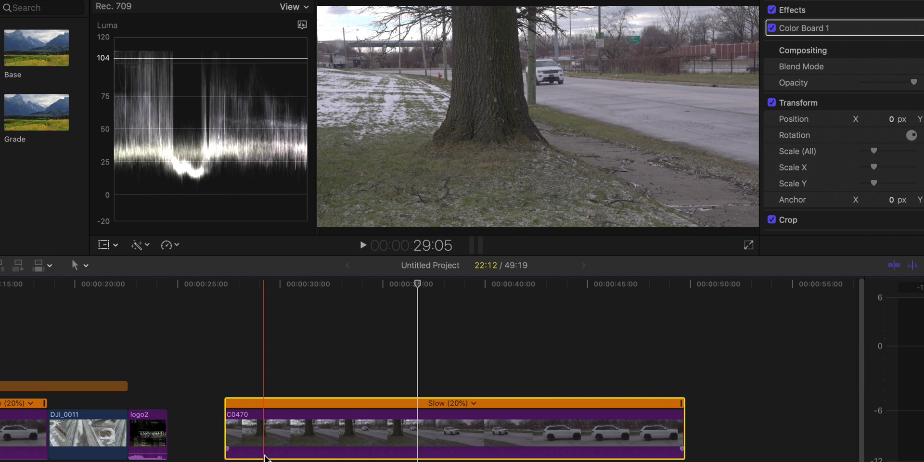
Scroll the timeline left to view the copy slowed to 20%.
scroll(265, 447, "left", 4)
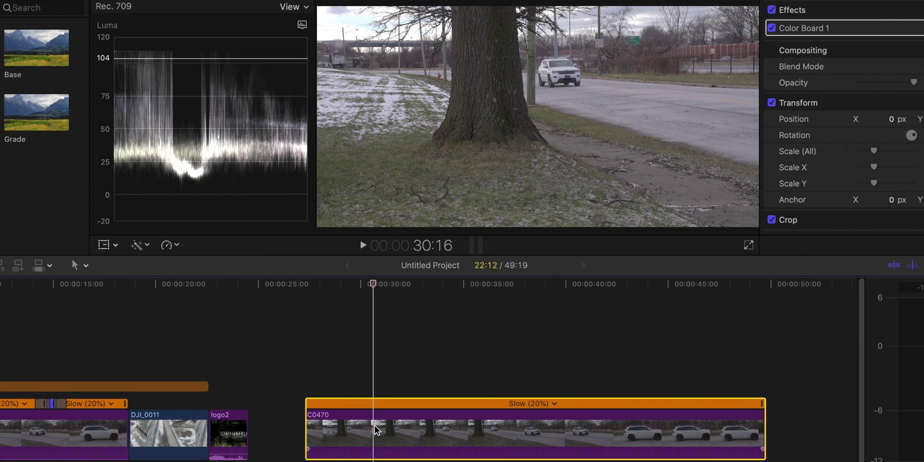
Blade the copy's speed at two playhead points into three 20% sections and select the middle one.
key("shift+b")
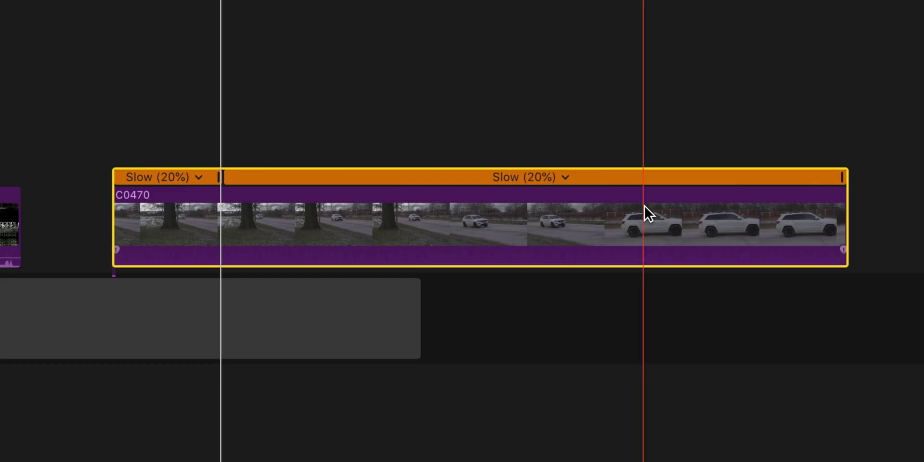
left_click(644, 205)
key("shift+b")
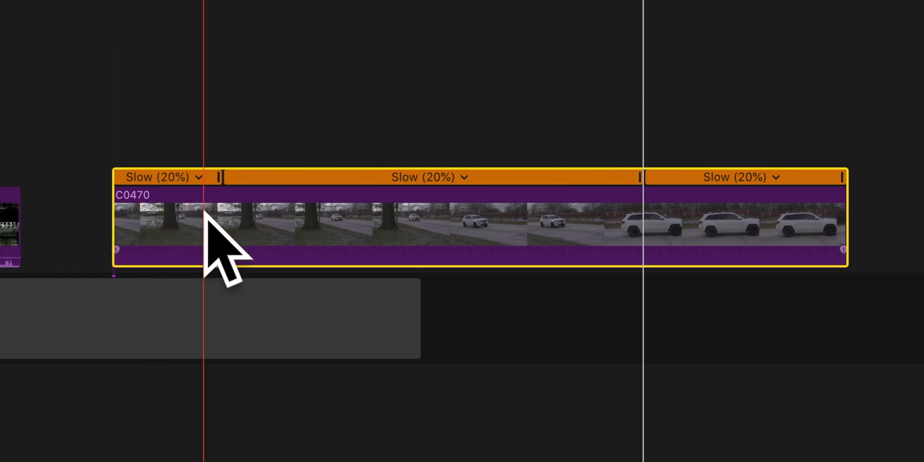
key("x")
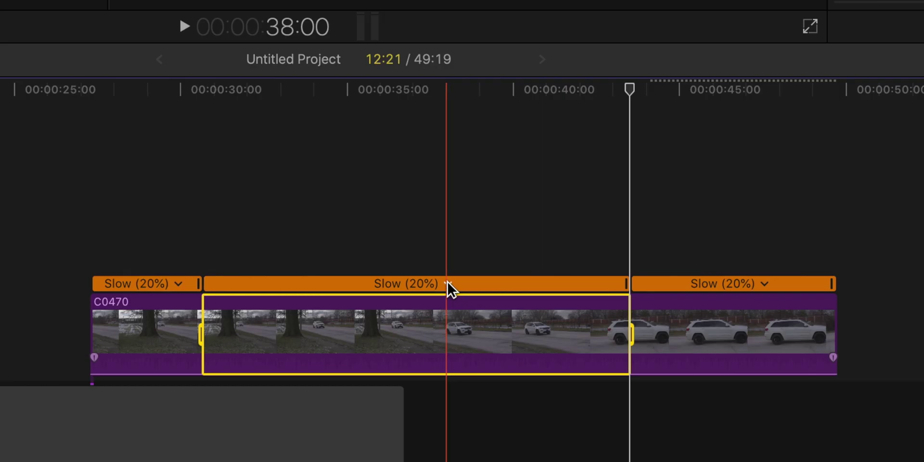
Give the middle section a custom speed rate of 375%.
left_click(510, 308)
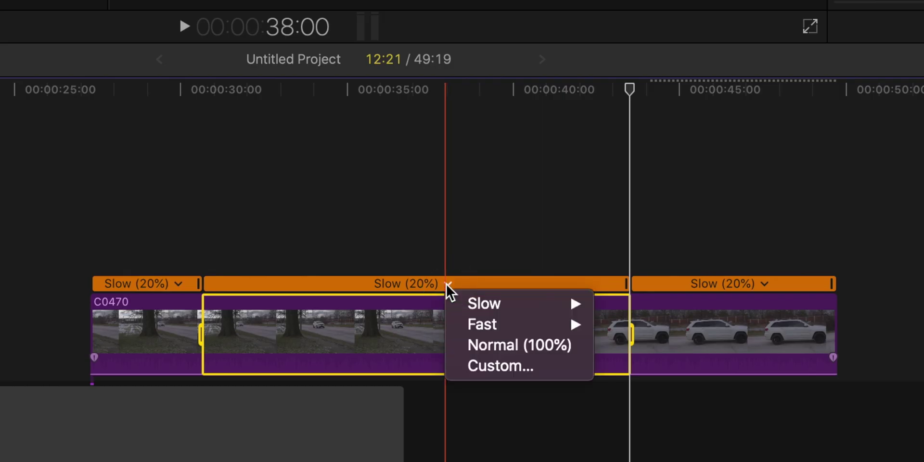
left_click(490, 368)
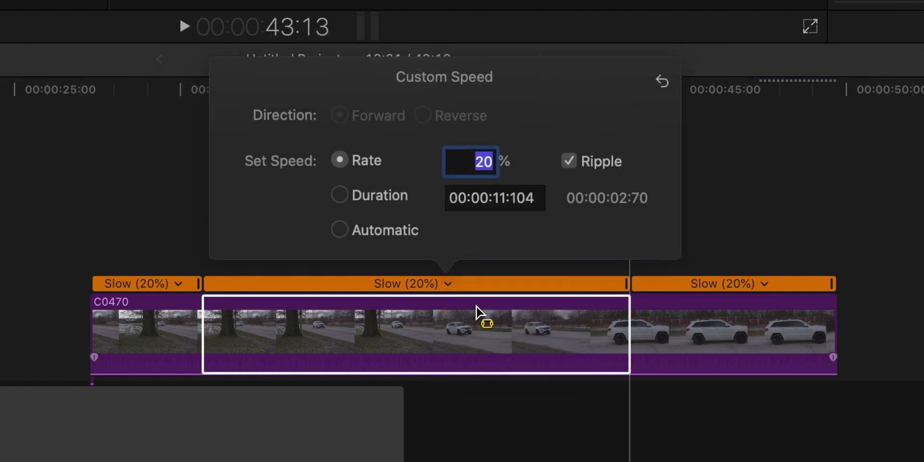
double_click(479, 159)
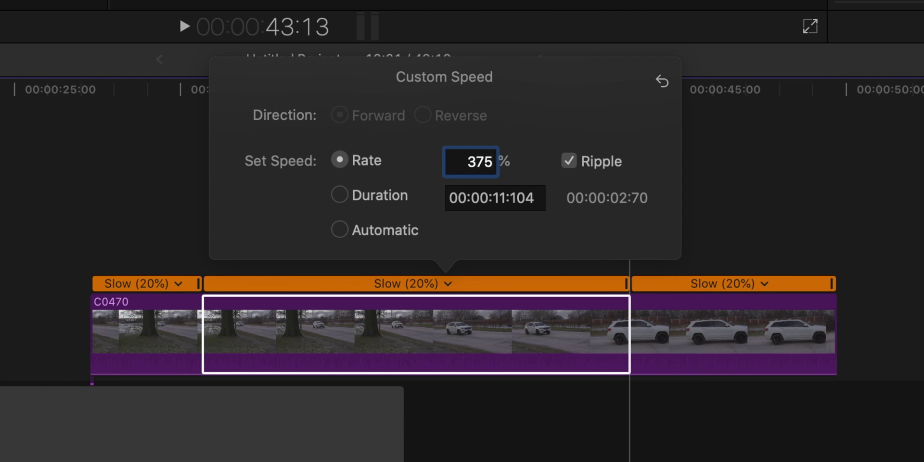
key("Return")
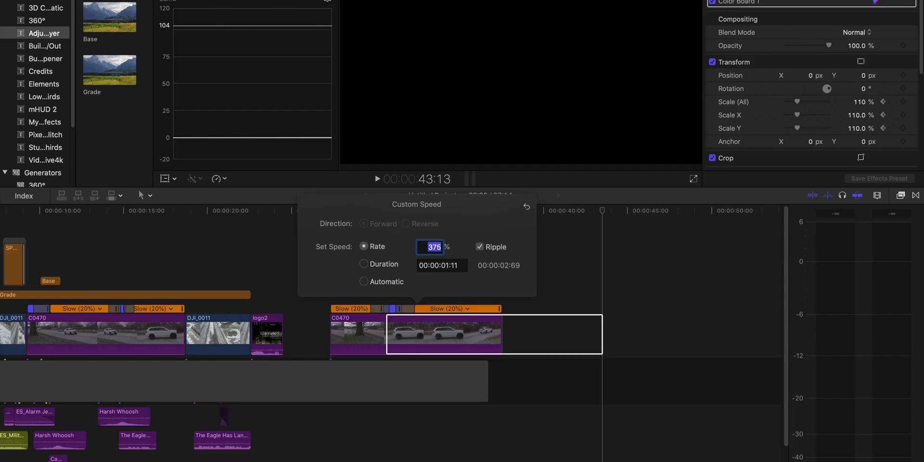
left_click(391, 332)
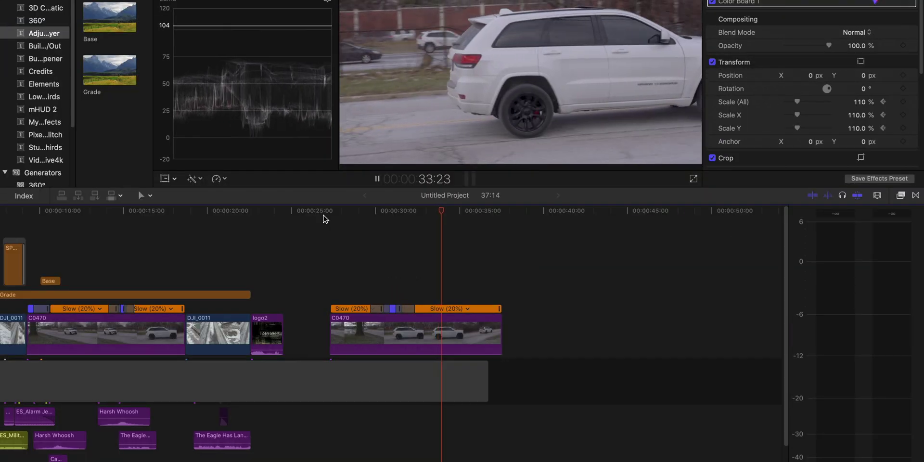
Undo the fast burst, then blade the slow copy's speed at two new playhead points.
key("space")
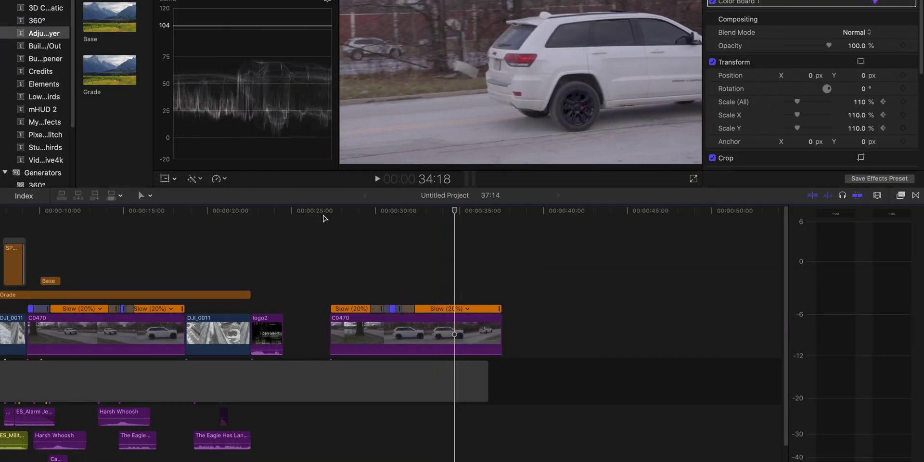
key("super+z")
key("super+z")
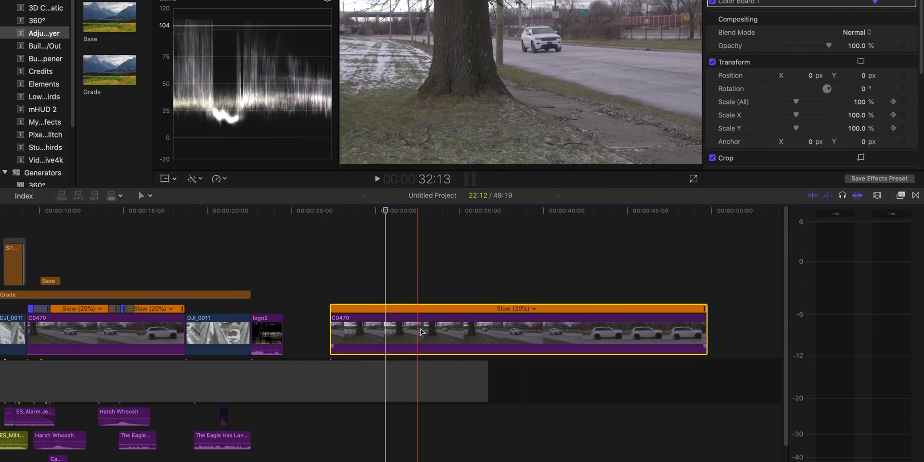
left_click(455, 333)
key("shift+b")
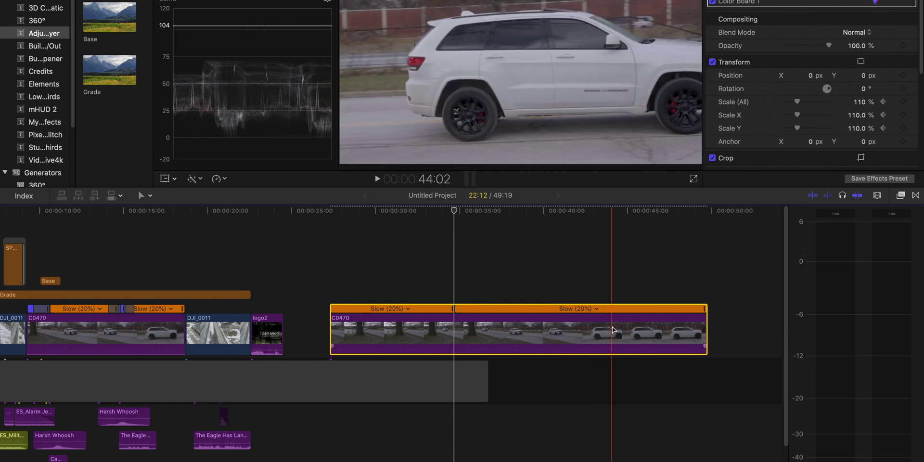
left_click(612, 330)
key("shift+b")
left_click(407, 309)
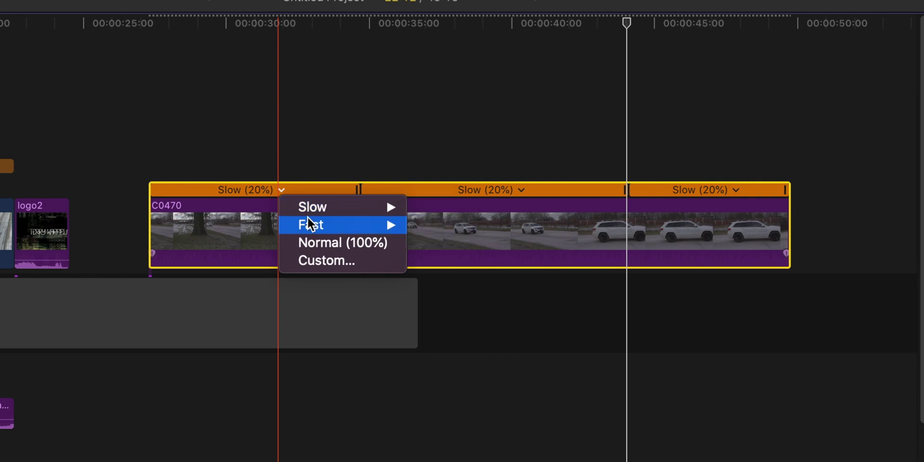
Open the first section's custom speed settings and dismiss them unchanged.
left_click(278, 191)
left_click(278, 189)
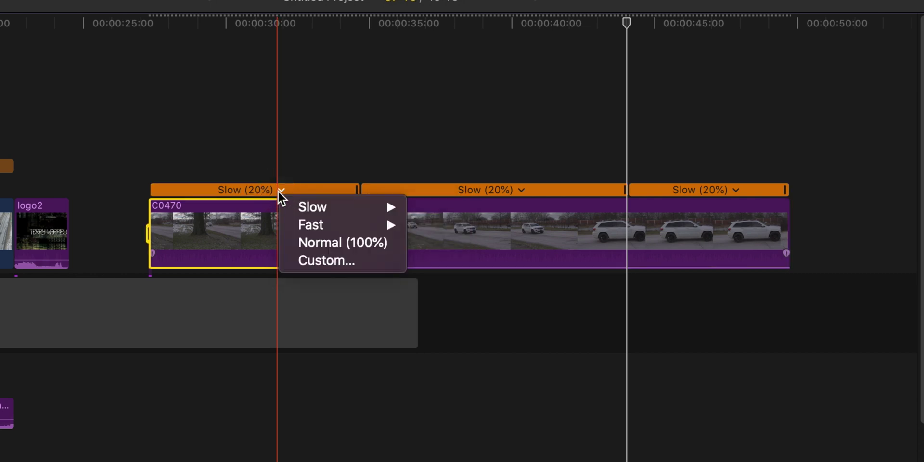
left_click(279, 190)
left_click(280, 190)
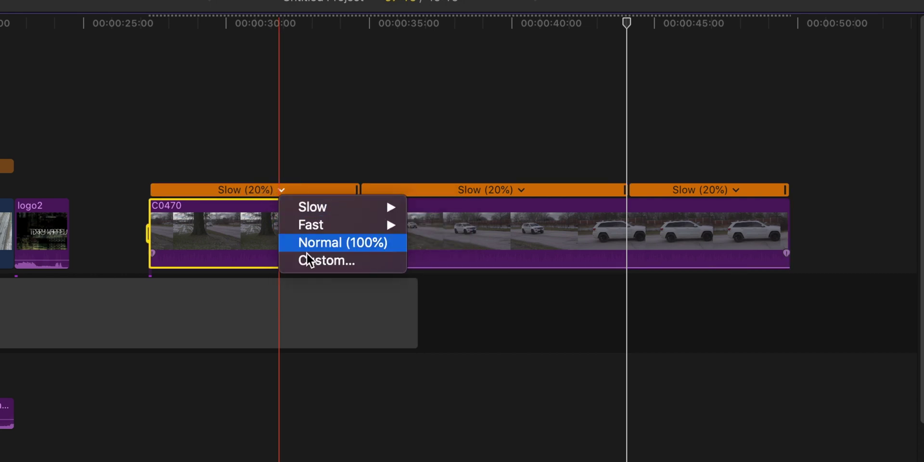
left_click(321, 262)
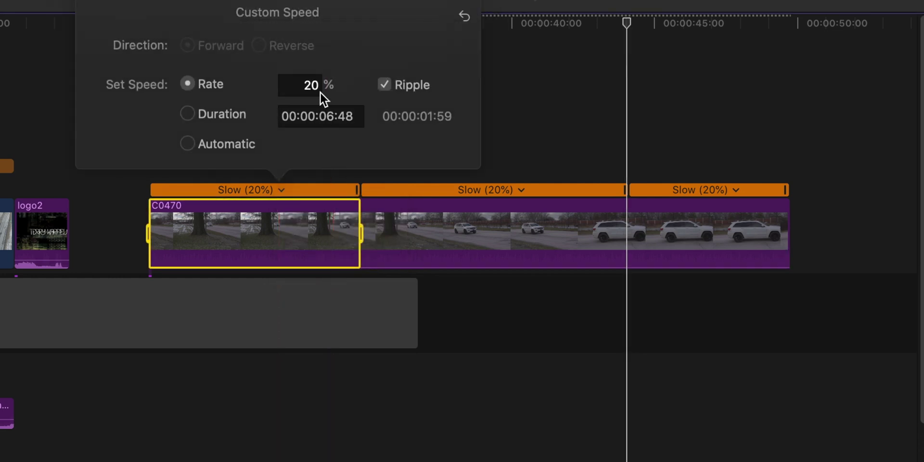
double_click(318, 87)
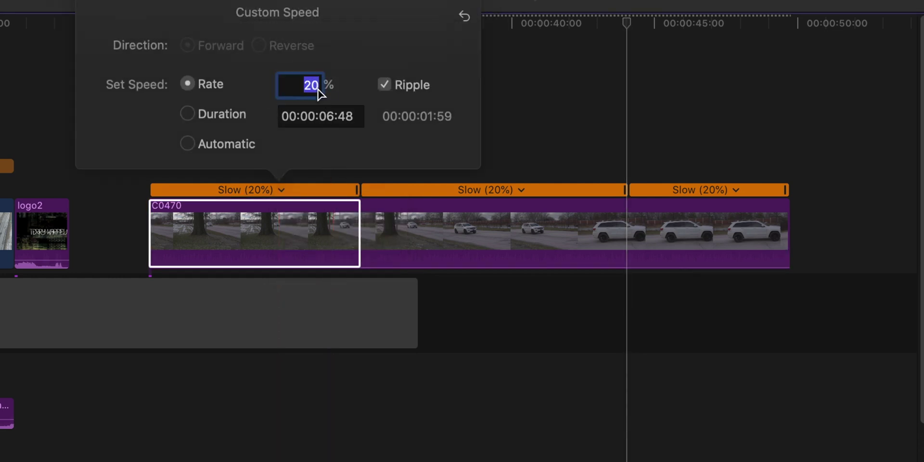
left_click(554, 122)
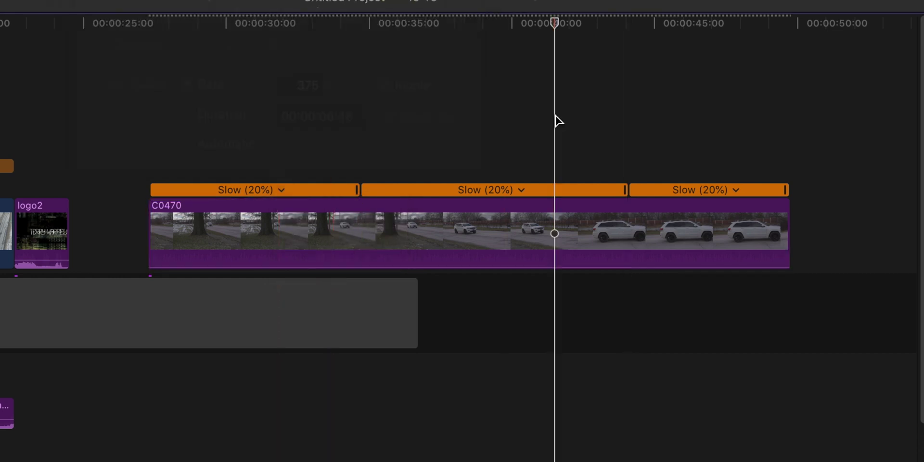
Set the last section's custom speed rate to 375%.
left_click(735, 189)
left_click(757, 262)
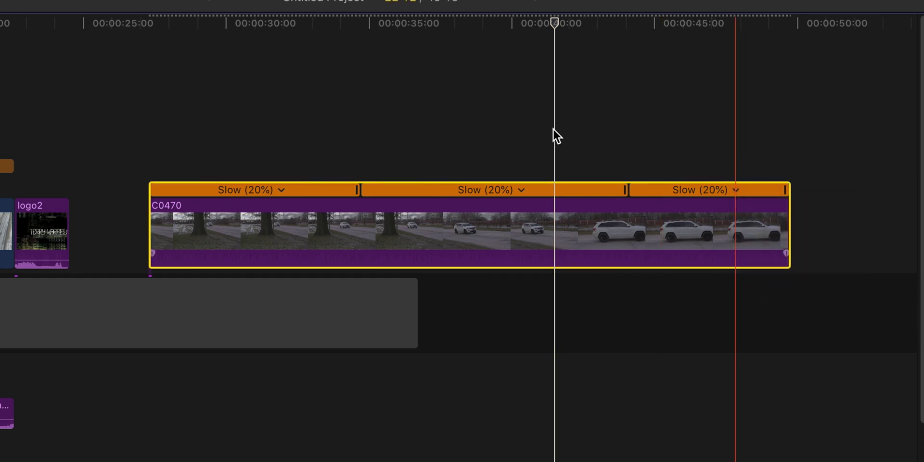
double_click(768, 86)
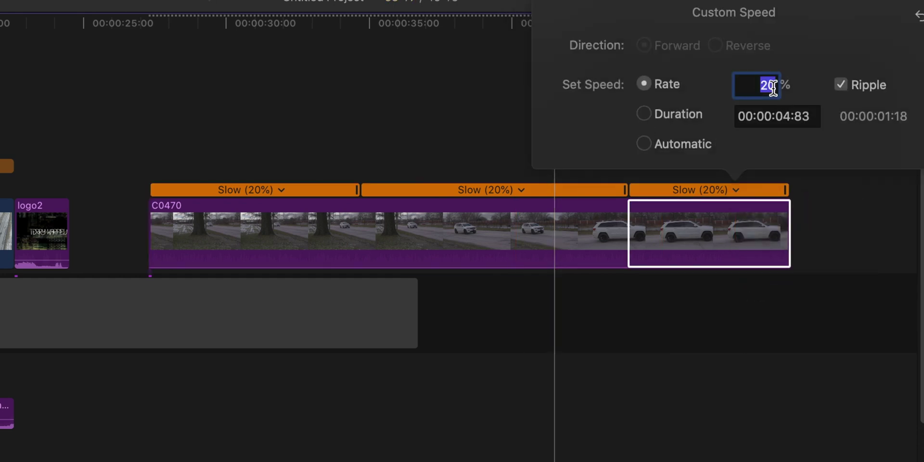
type("375")
key("Return")
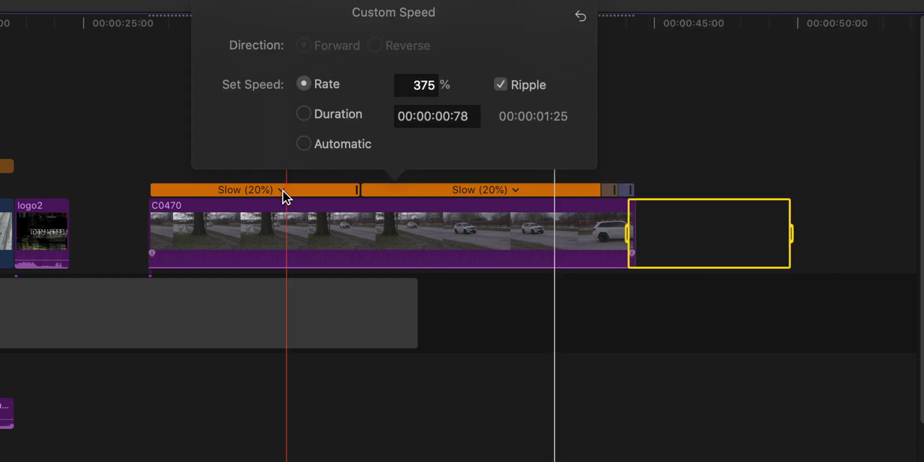
Set the first section's custom speed rate to 375% as well.
left_click(281, 190)
left_click(303, 260)
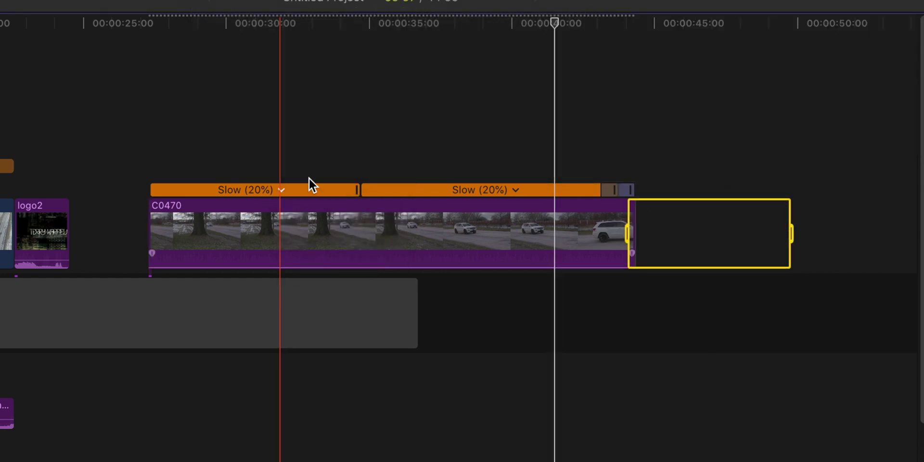
double_click(310, 83)
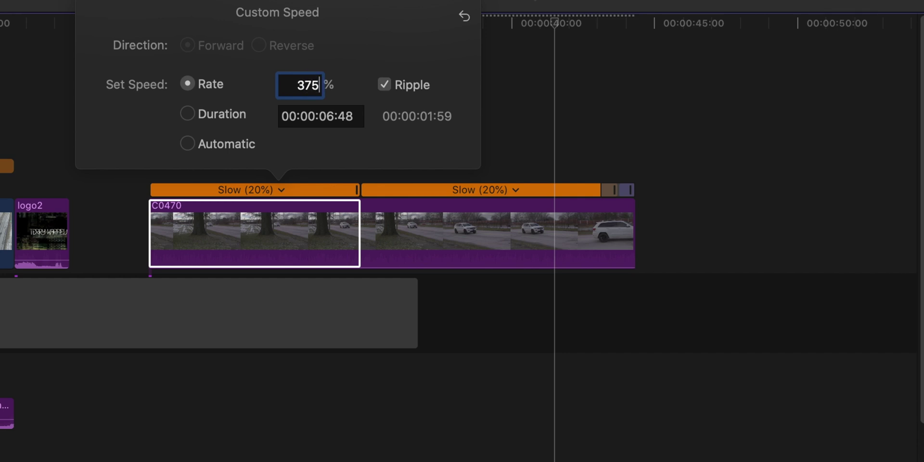
type("375")
key("Return")
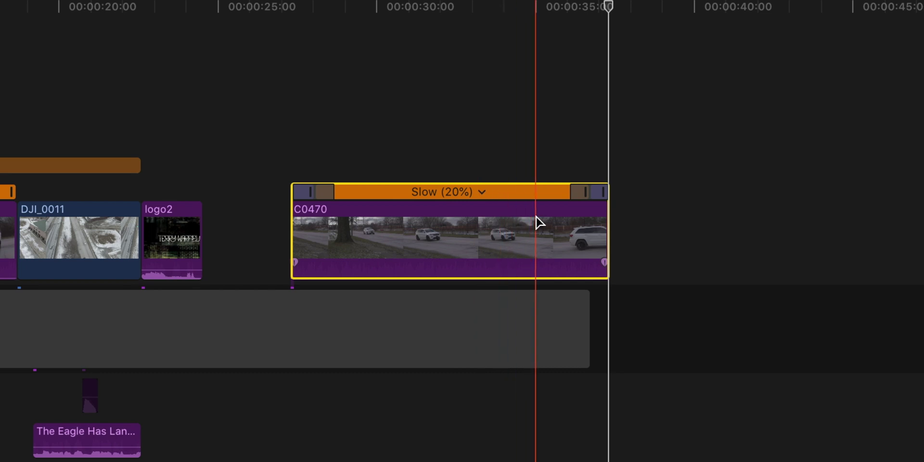
key("shift+b")
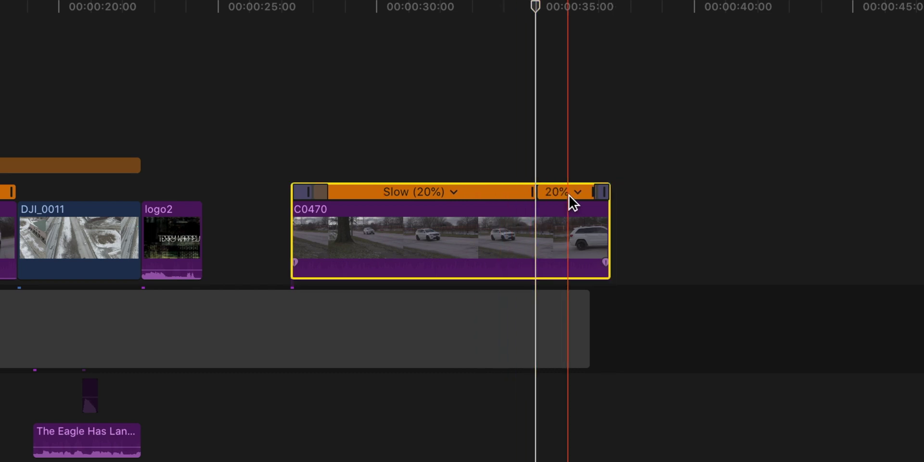
key("super+z")
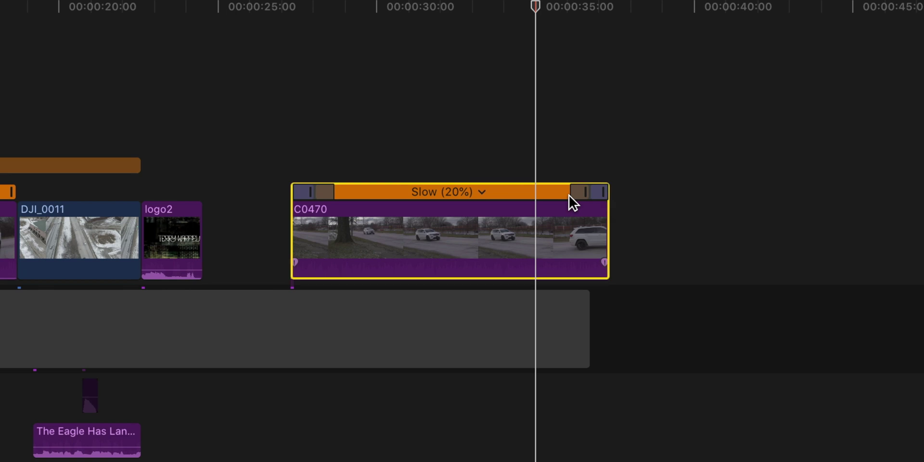